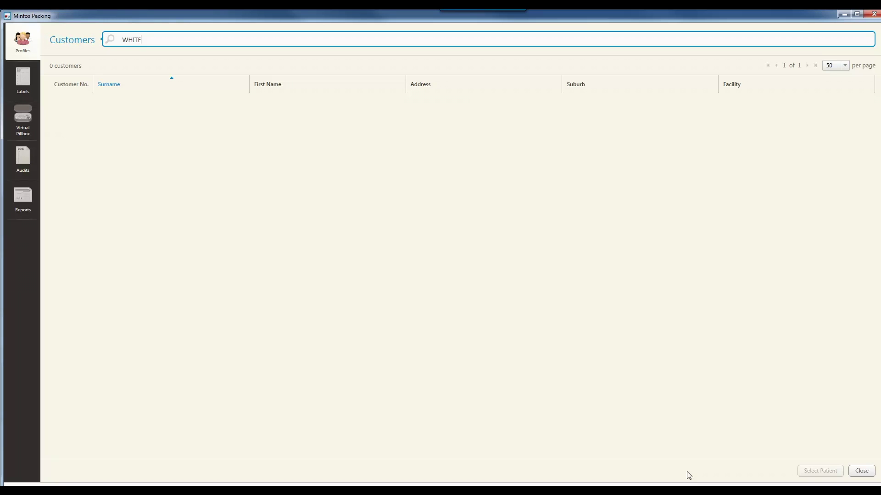
Find the customer by surname, then show the Medication Grids of their packing profile and adjust the Packed section's height.
{"action": "key", "text": "Return"}
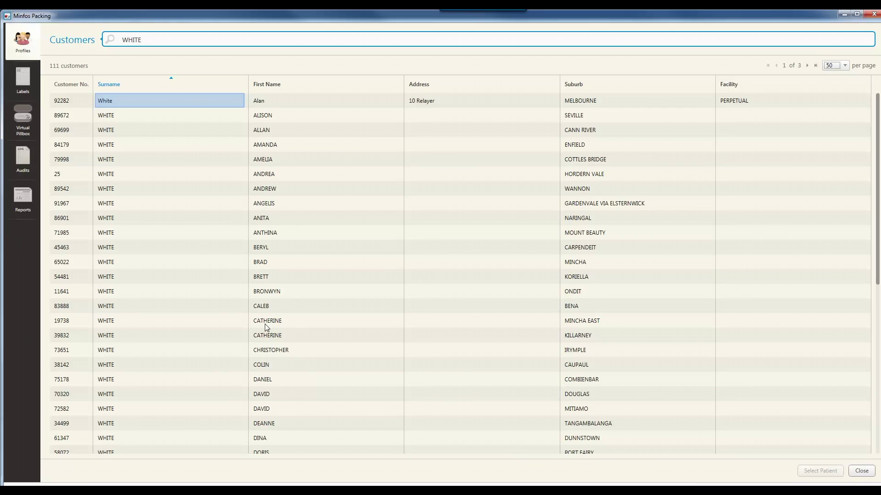
{"action": "double_click", "coordinate": [198, 100]}
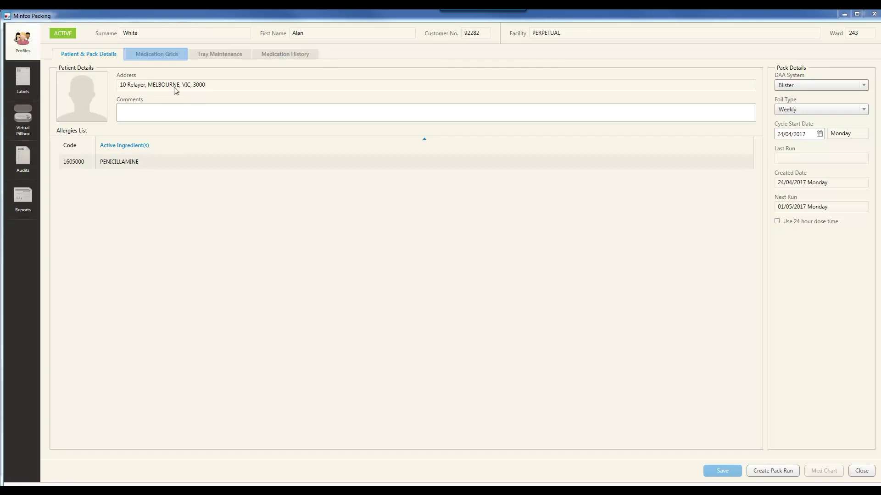
{"action": "left_click", "coordinate": [167, 55]}
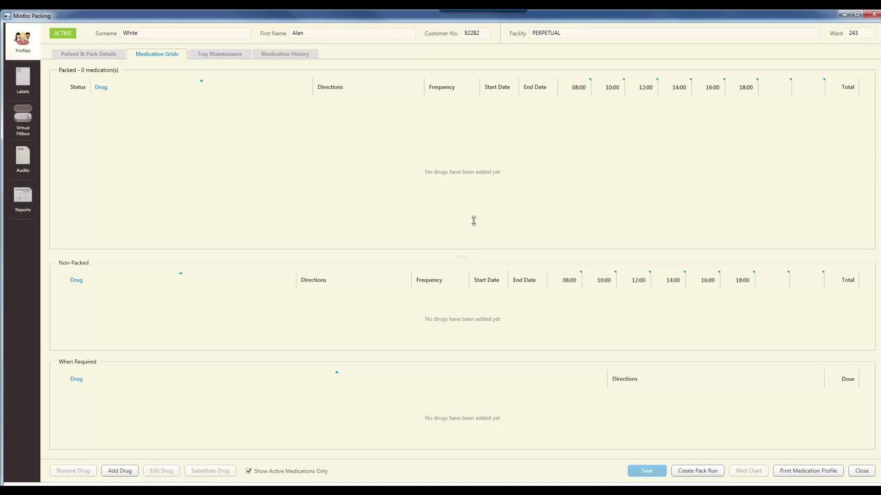
{"action": "left_click_drag", "start_coordinate": [473, 221], "coordinate": [481, 244]}
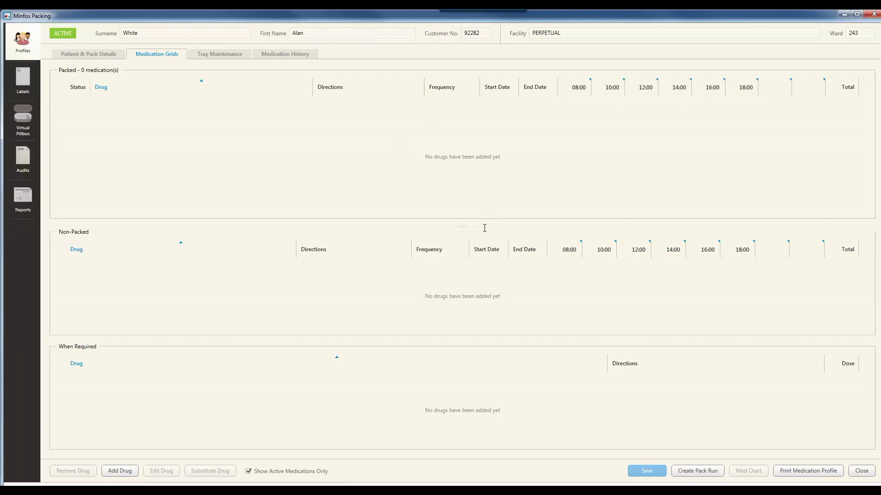
Rename the first dose time column, 08:00, to Morning in the Packed medication grid.
{"action": "left_click", "coordinate": [582, 90]}
{"action": "key", "text": "BackSpace"}
{"action": "key", "text": "BackSpace"}
{"action": "key", "text": "BackSpace"}
{"action": "key", "text": "BackSpace"}
{"action": "key", "text": "BackSpace"}
{"action": "type", "text": "Morning"}
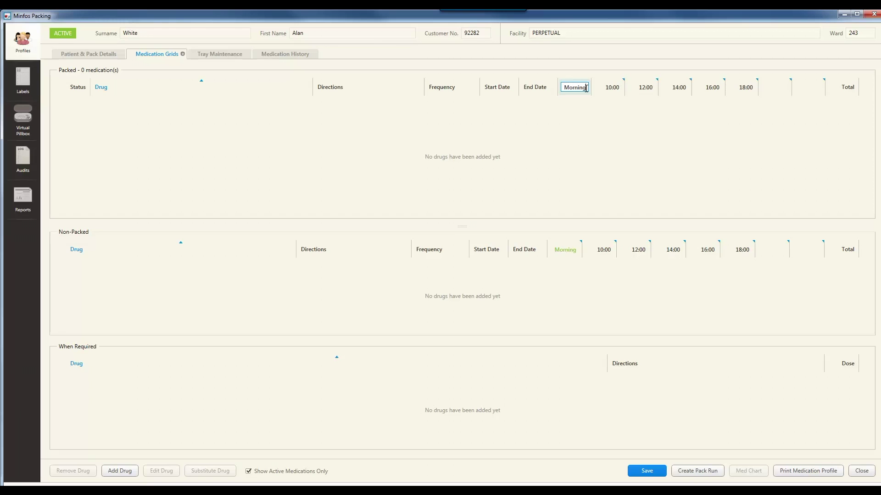
{"action": "key", "text": "Return"}
Change the Morning dose column heading back to 08:00.
{"action": "left_click", "coordinate": [585, 88]}
{"action": "key", "text": "BackSpace"}
{"action": "type", "text": "08:00"}
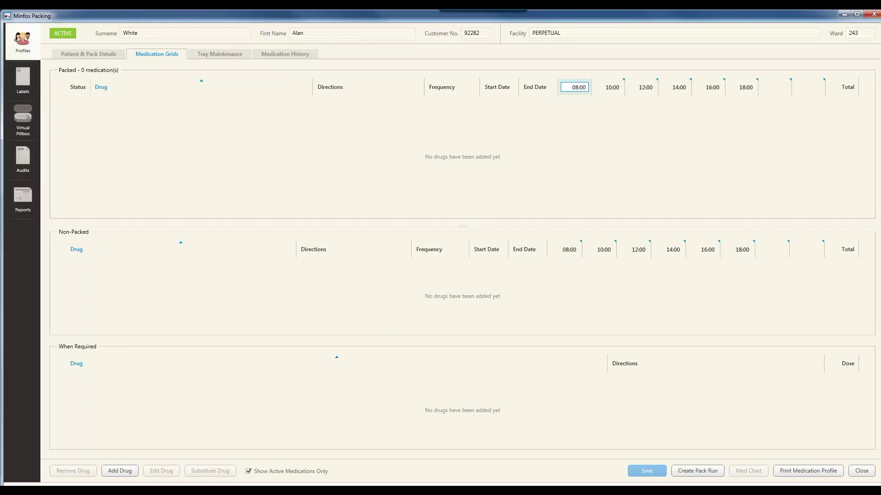
{"action": "key", "text": "Return"}
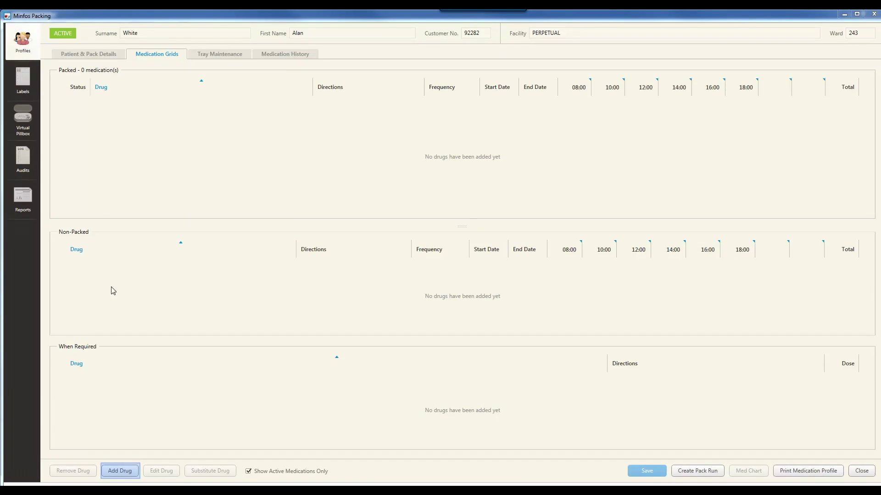
Start adding a drug to the packing profile and pick LIPITOR TAB 40MG 30 from a search for LIPITOR.
{"action": "left_click", "coordinate": [119, 471]}
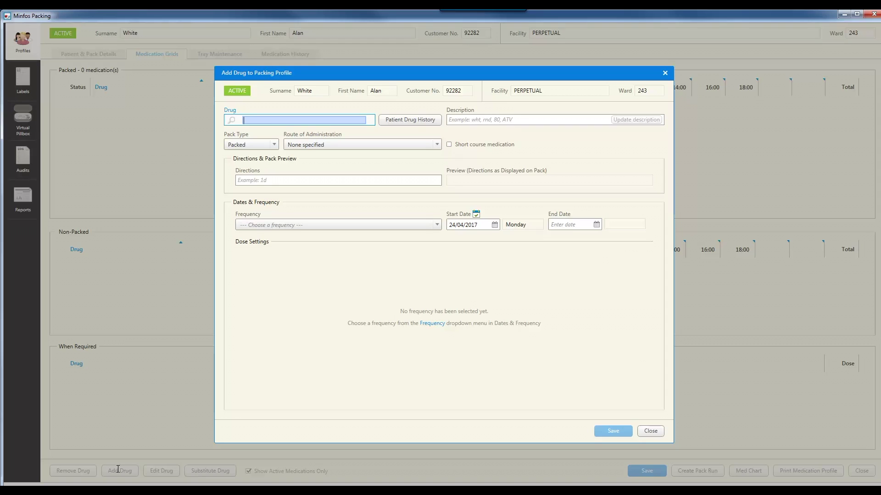
{"action": "left_click", "coordinate": [257, 120]}
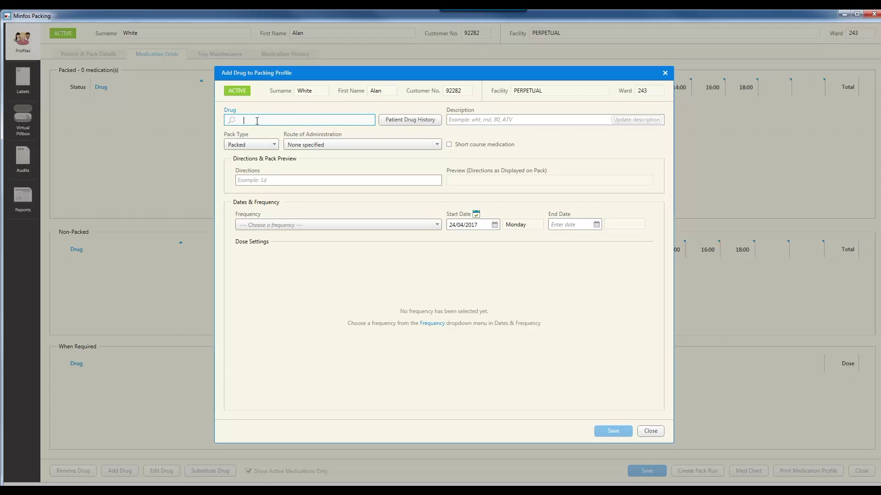
{"action": "type", "text": "LIPITOR"}
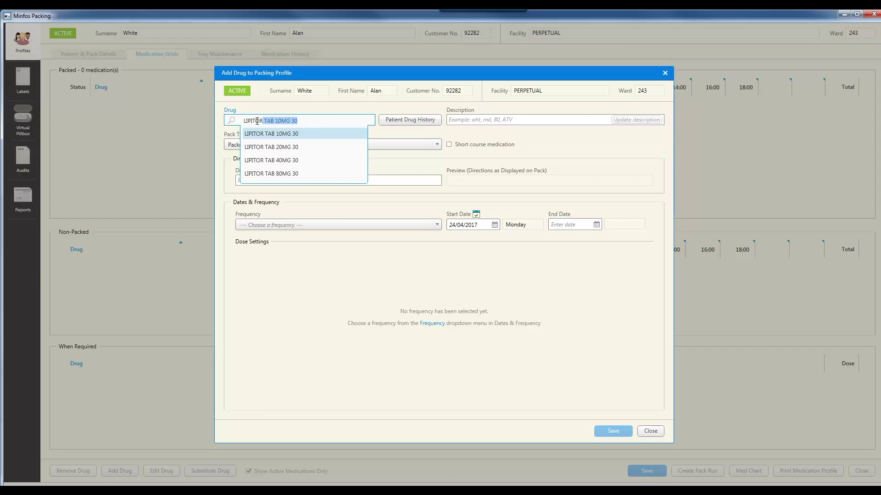
{"action": "left_click", "coordinate": [279, 161]}
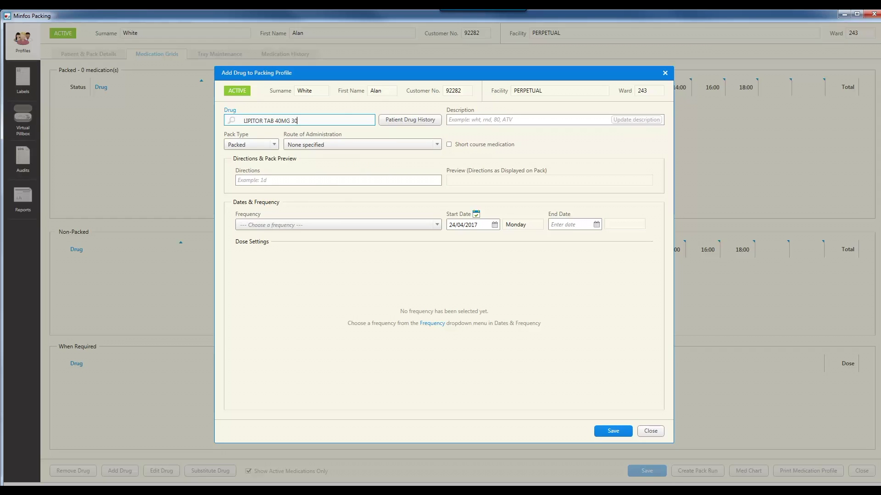
Clear the chosen drug and check the Patient Drug History with its date range, deleted scripts and outstanding repeats filters.
{"action": "left_click_drag", "start_coordinate": [299, 121], "coordinate": [224, 125]}
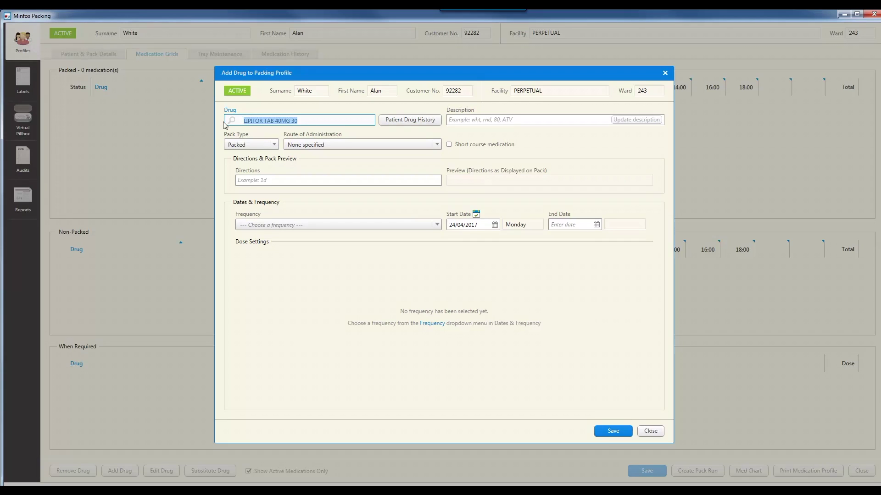
{"action": "key", "text": "BackSpace"}
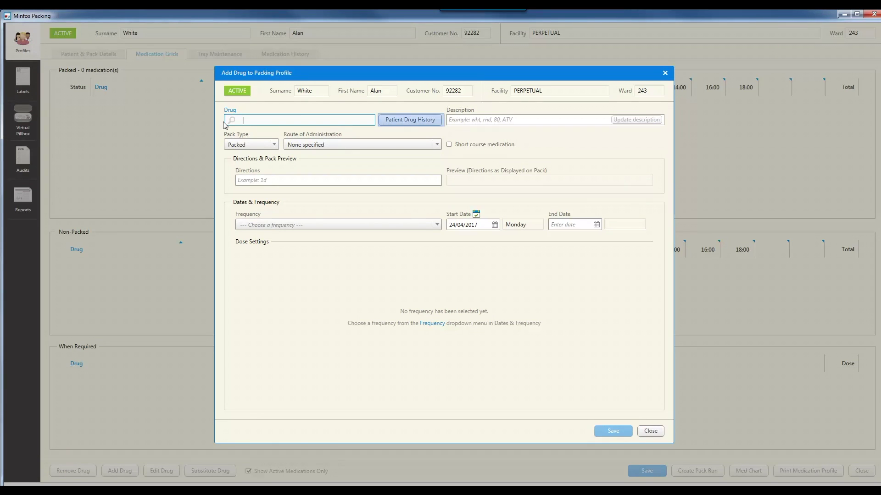
{"action": "left_click", "coordinate": [406, 119]}
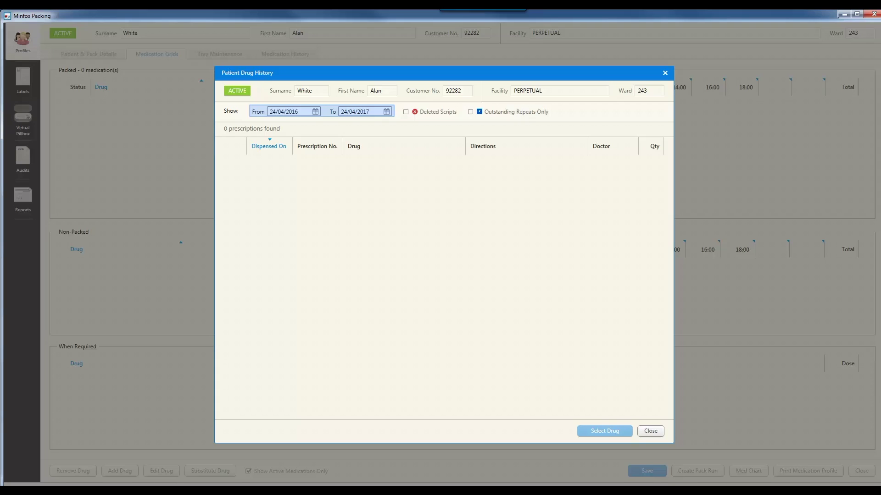
{"action": "key", "text": "Tab"}
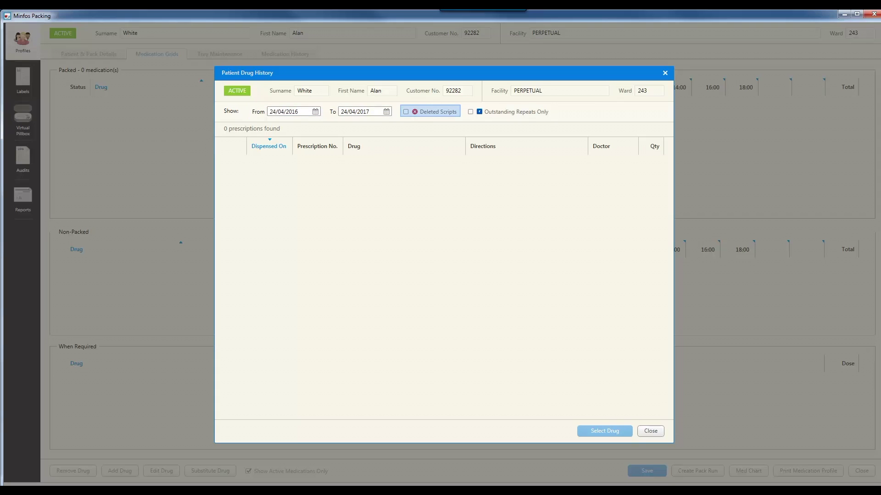
{"action": "key", "text": "Tab"}
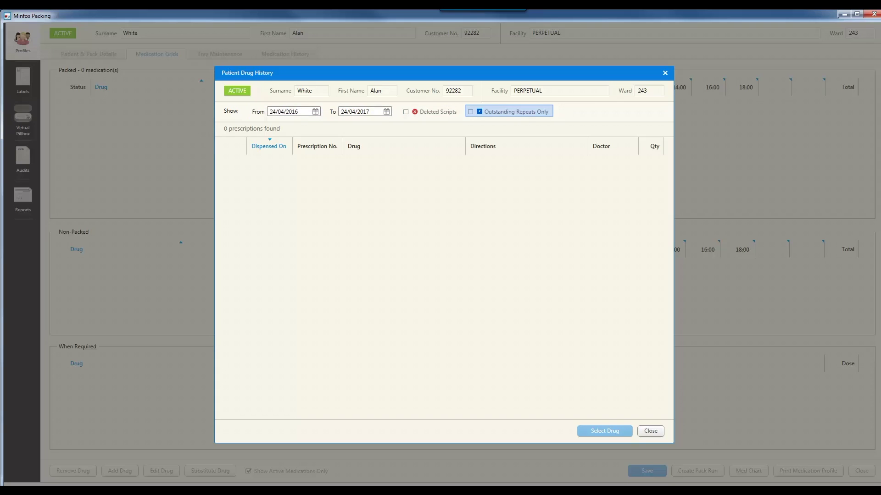
{"action": "key", "text": "Tab"}
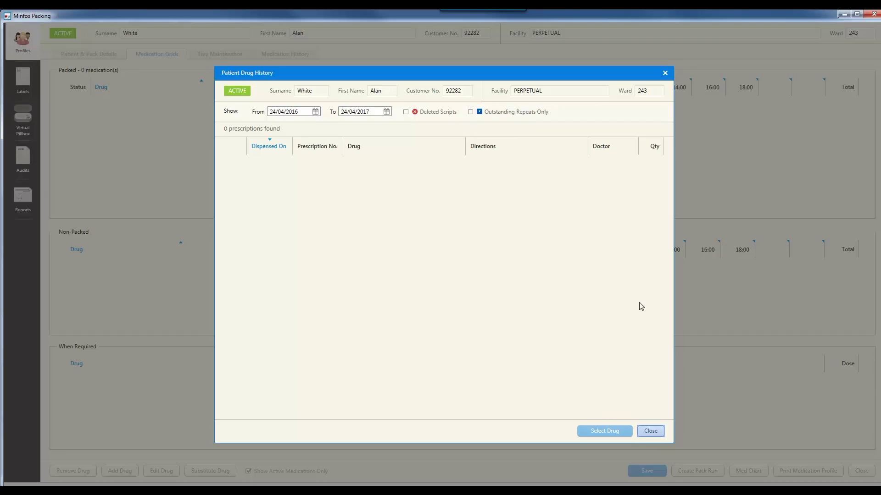
{"action": "left_click", "coordinate": [653, 435]}
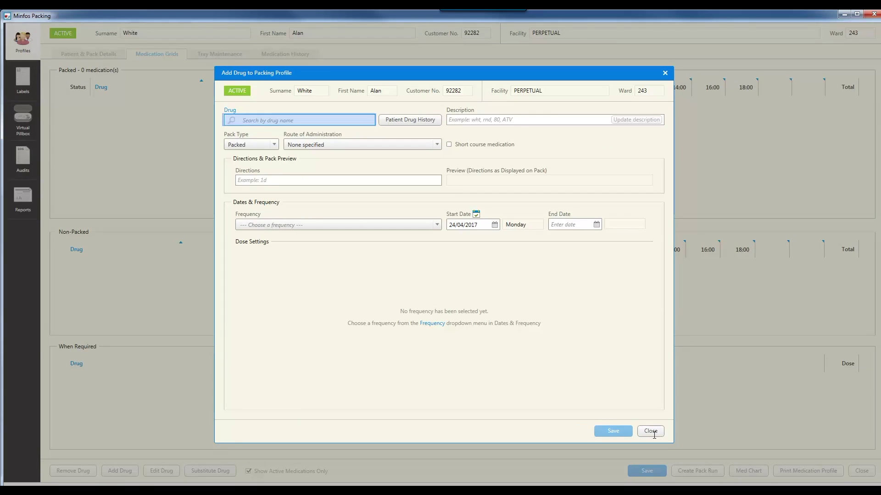
Search for LIPITOR again, select the 40MG 30 tablets as the drug, and keep the pack type as Packed.
{"action": "left_click", "coordinate": [285, 122]}
{"action": "type", "text": "LIPITOR"}
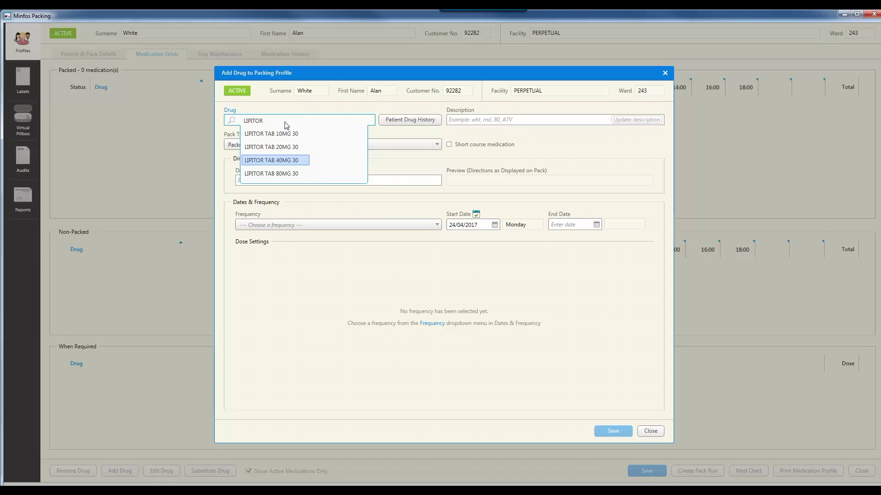
{"action": "left_click", "coordinate": [282, 165]}
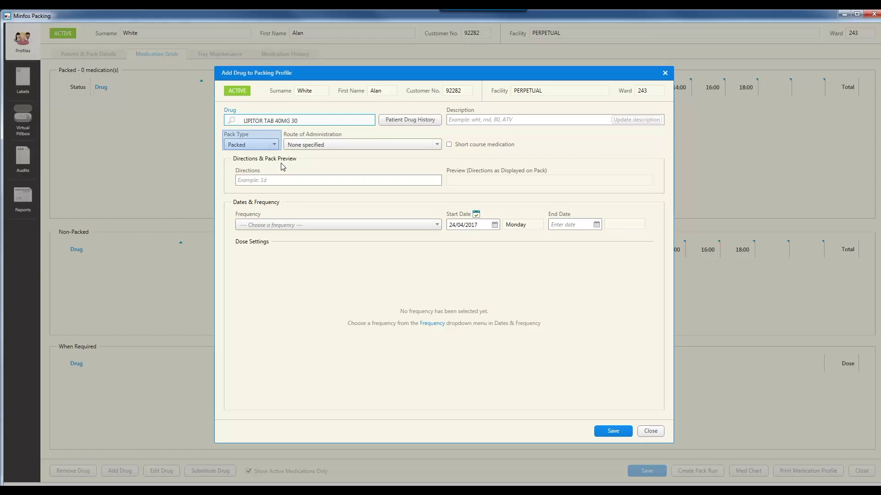
{"action": "left_click", "coordinate": [274, 145]}
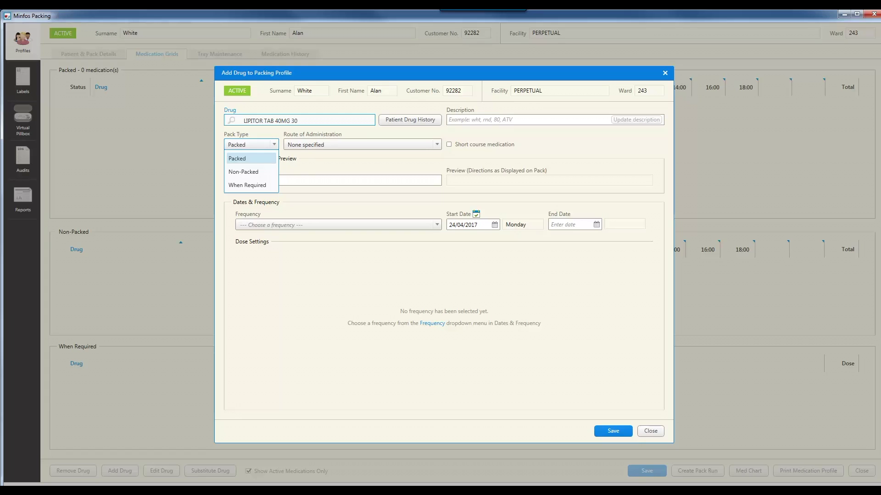
{"action": "left_click", "coordinate": [275, 144]}
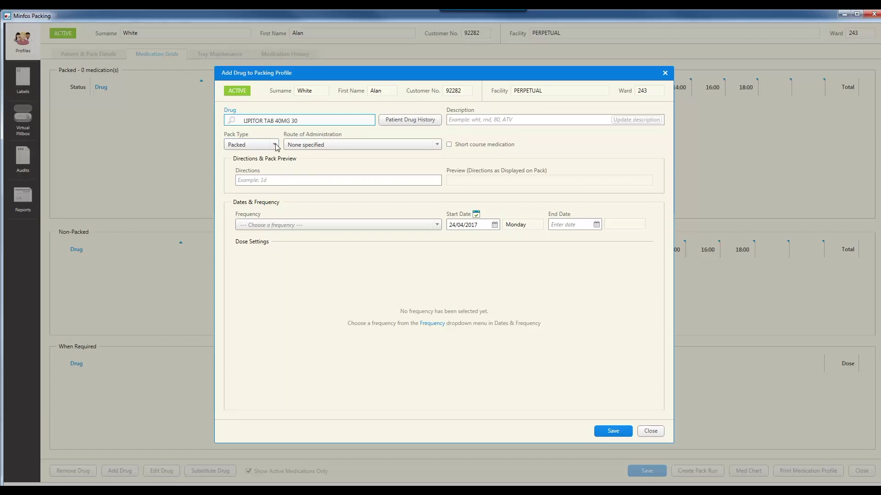
Set the route of administration to Oral, and switch the Short course medication option on and back off.
{"action": "key", "text": "Tab"}
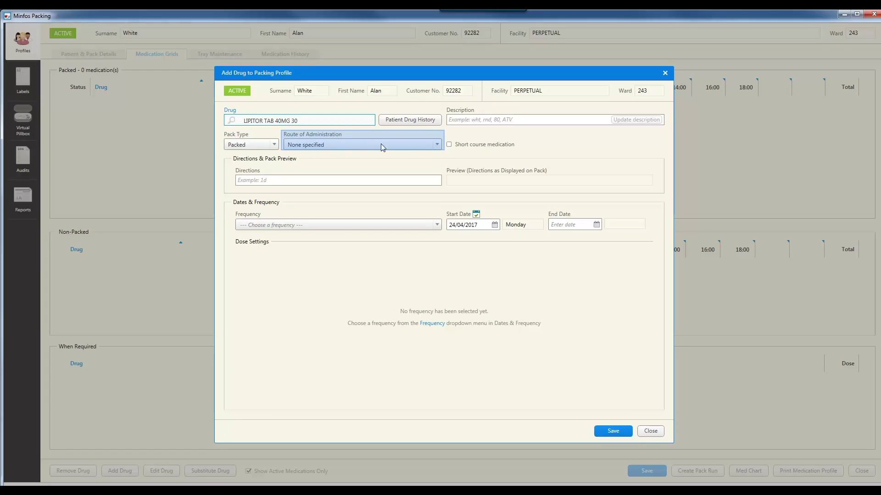
{"action": "left_click", "coordinate": [435, 145]}
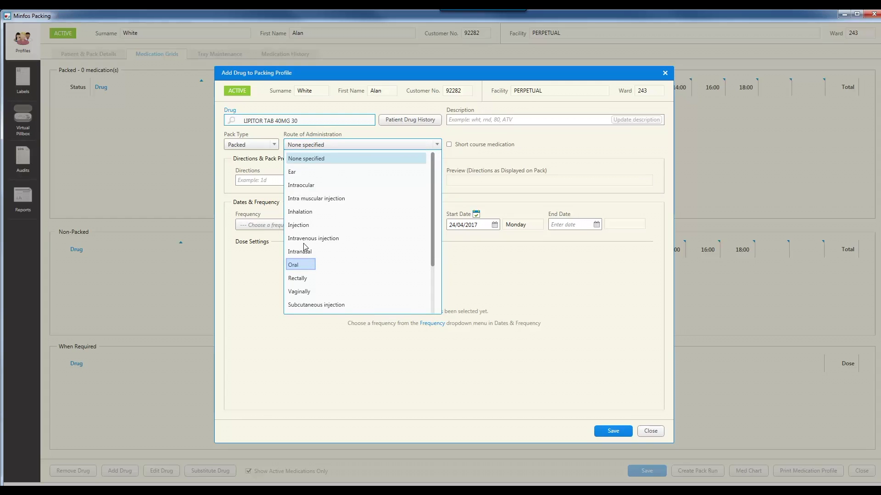
{"action": "left_click", "coordinate": [302, 266]}
{"action": "key", "text": "Tab"}
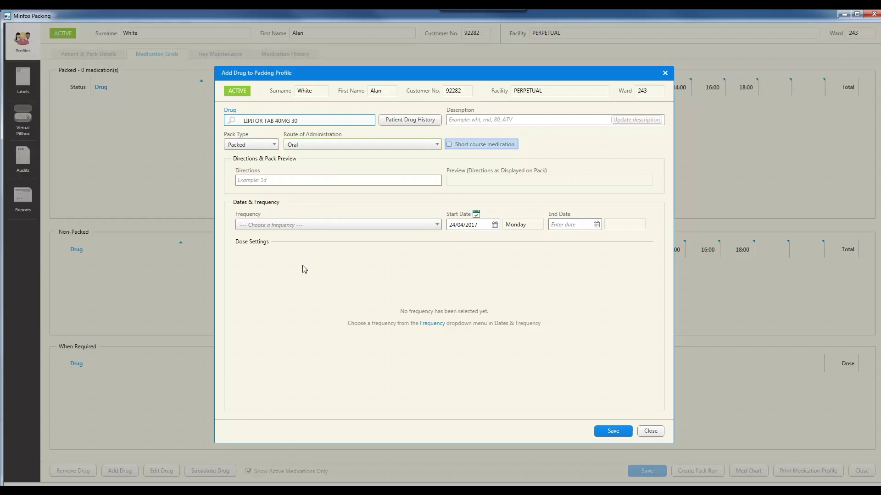
{"action": "left_click", "coordinate": [450, 145]}
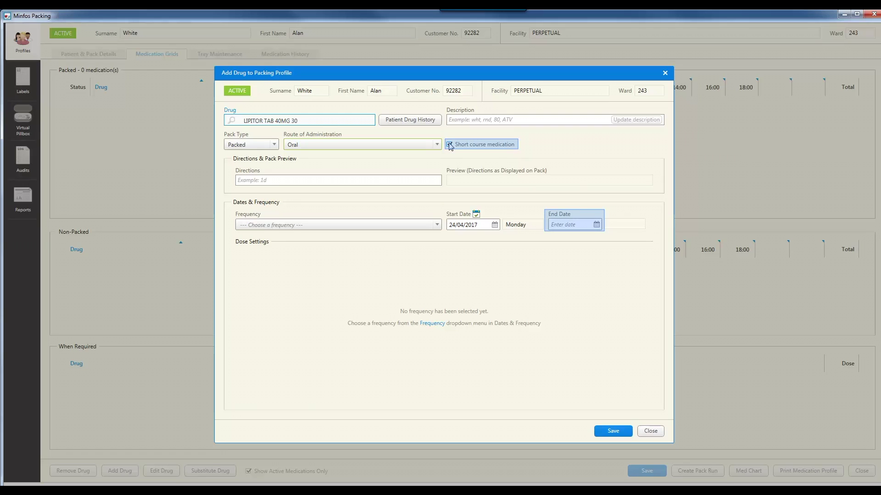
{"action": "left_click", "coordinate": [450, 145]}
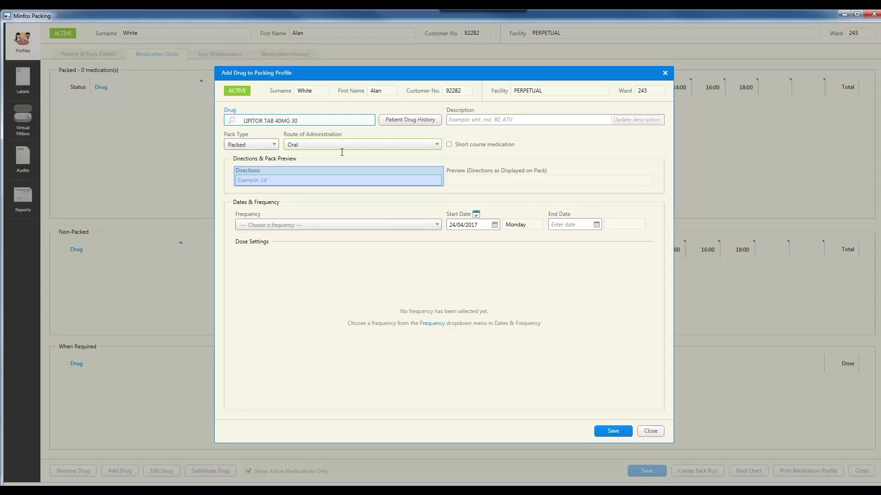
Enter 1d as the drug's directions.
{"action": "left_click", "coordinate": [286, 181]}
{"action": "type", "text": "1"}
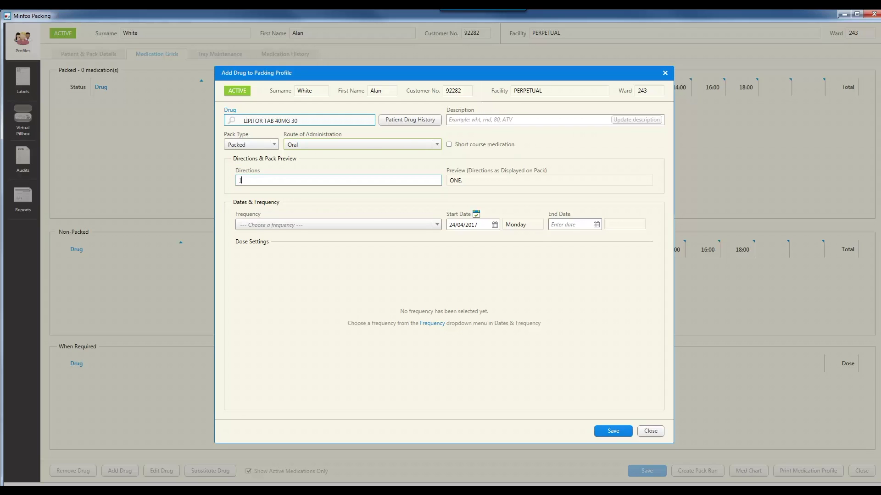
{"action": "type", "text": "d"}
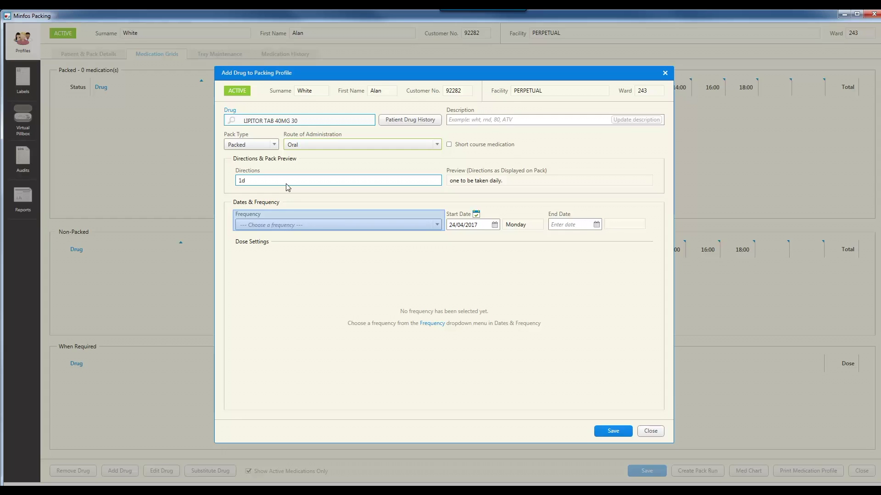
Set the frequency to Every day with a dosage of 1 at 08:00.
{"action": "left_click", "coordinate": [435, 224]}
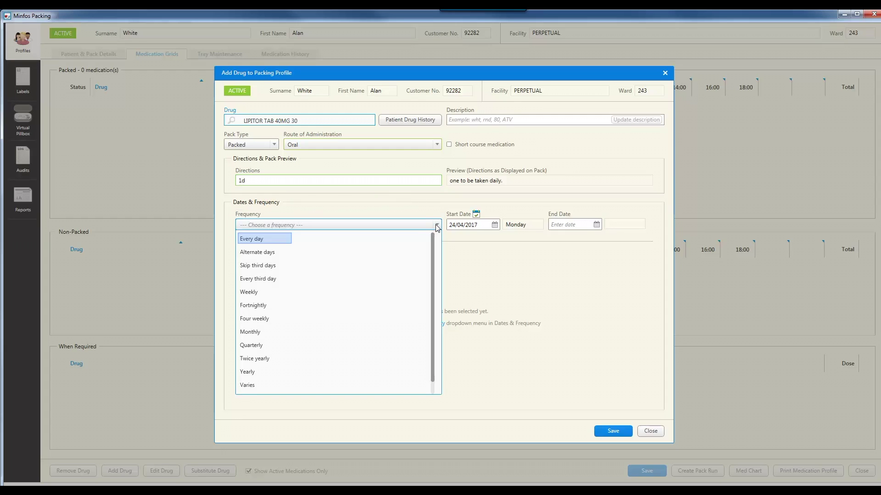
{"action": "left_click", "coordinate": [285, 239]}
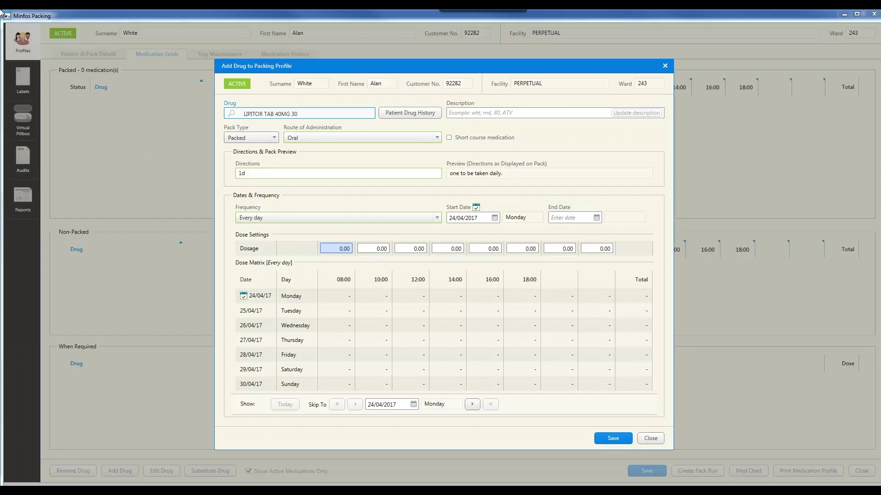
{"action": "left_click", "coordinate": [346, 250]}
{"action": "type", "text": "1"}
{"action": "key", "text": "Tab"}
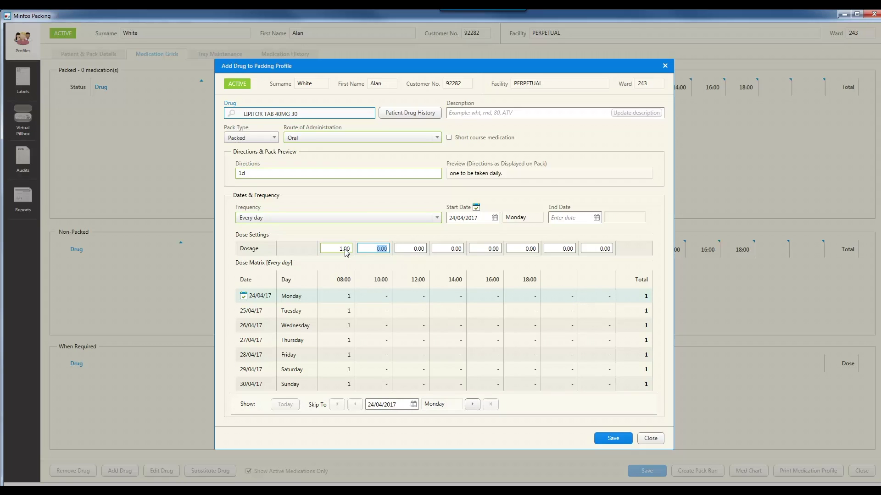
Change the drug's frequency to Recurring Varied Dose and accept losing the existing dose settings.
{"action": "left_click", "coordinate": [435, 218]}
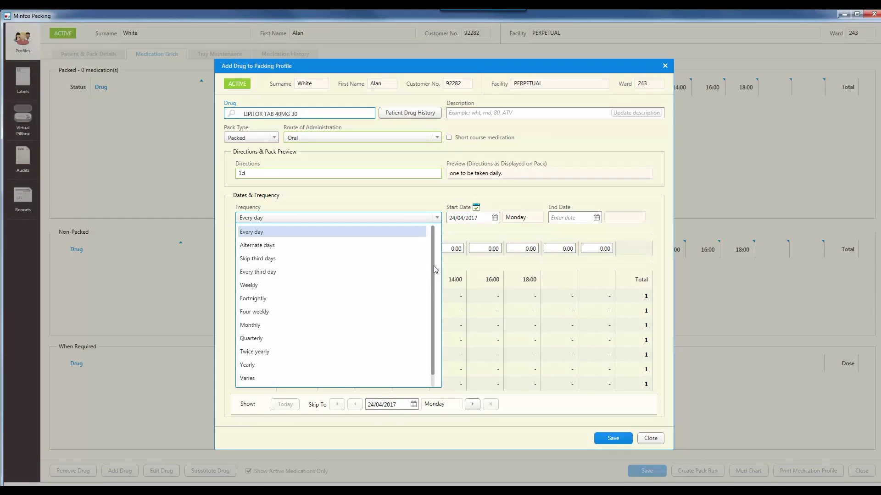
{"action": "left_click_drag", "start_coordinate": [434, 267], "coordinate": [436, 289]}
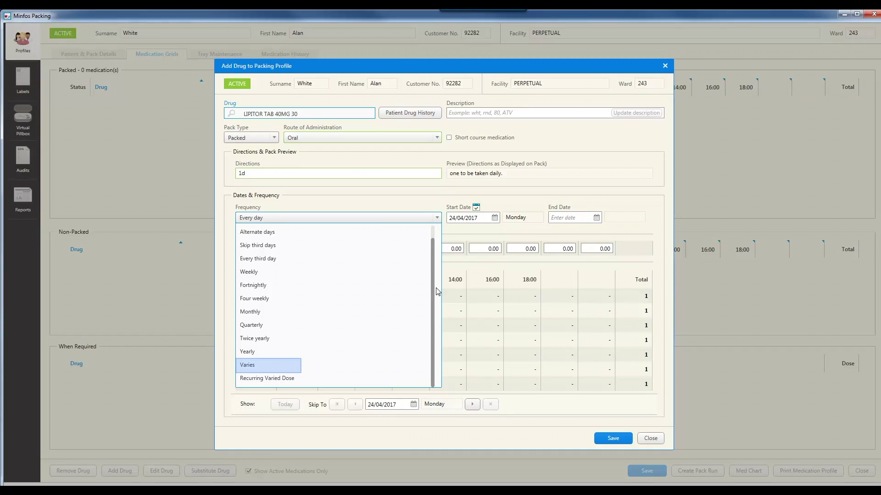
{"action": "key", "text": "Down"}
{"action": "left_click", "coordinate": [269, 381]}
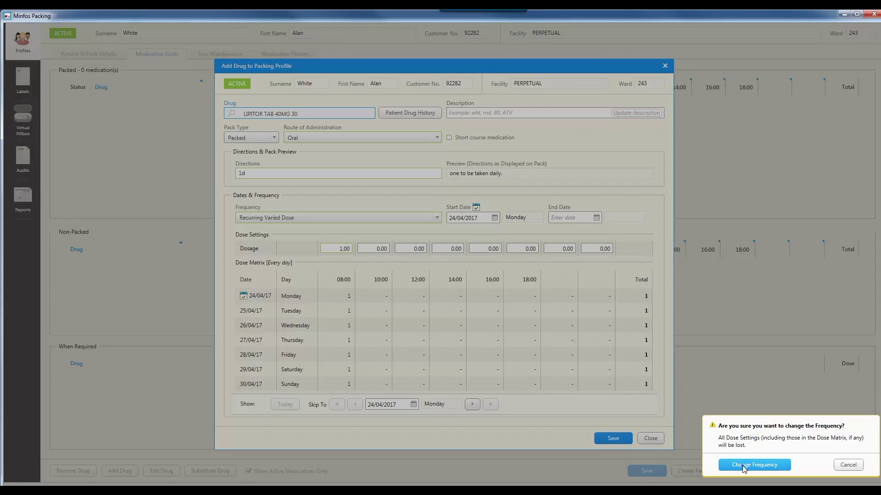
{"action": "left_click", "coordinate": [743, 465]}
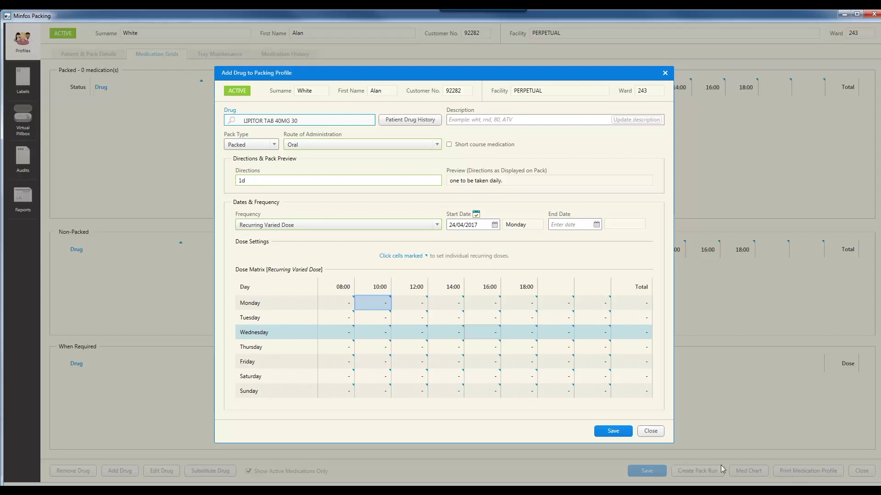
Enter recurring 10:00 doses of 1 for Monday, 2 for Tuesday and 1 for Wednesday in the dose matrix.
{"action": "left_click", "coordinate": [387, 307]}
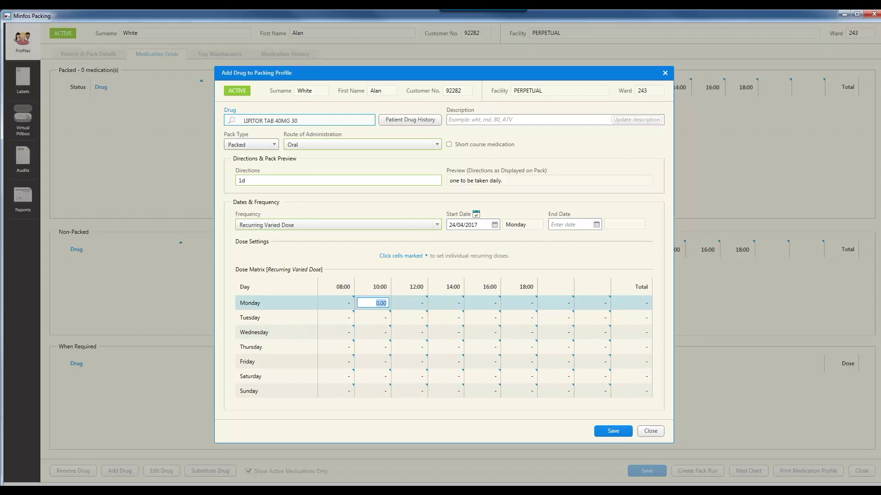
{"action": "type", "text": "1"}
{"action": "key", "text": "Return"}
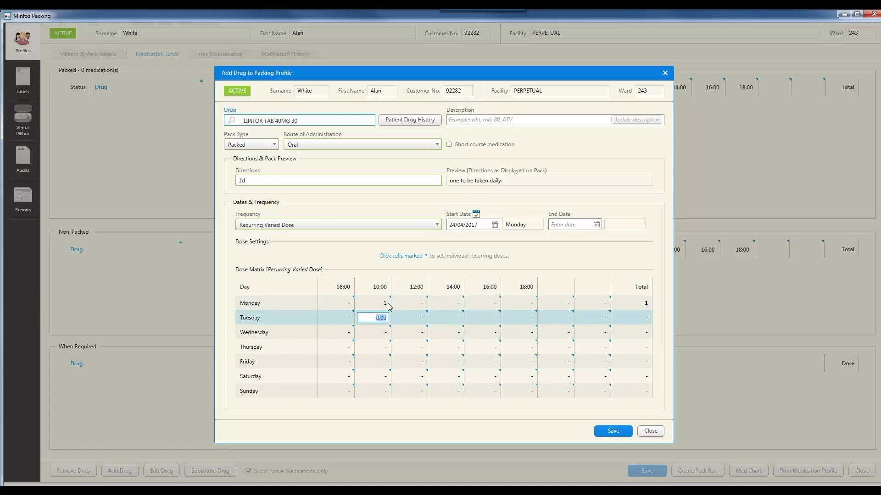
{"action": "type", "text": "2"}
{"action": "key", "text": "Return"}
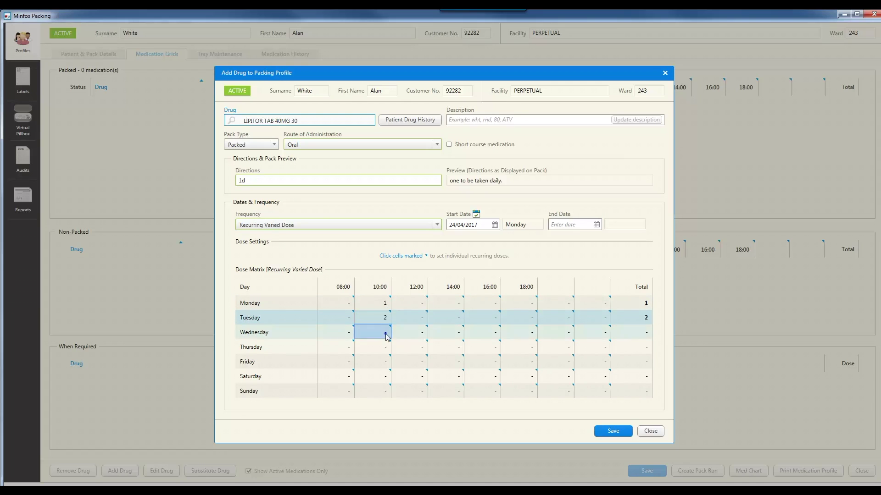
{"action": "type", "text": "1"}
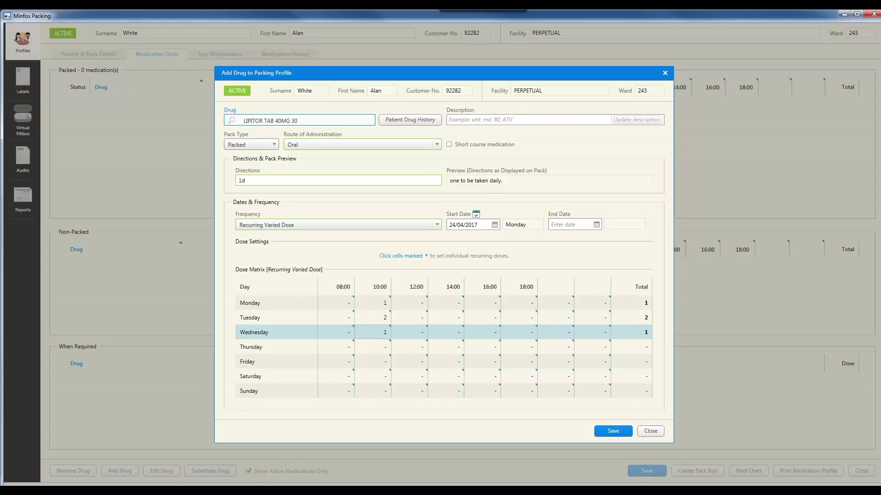
Set the drug's frequency back to Every day and accept discarding the recurring varied doses.
{"action": "left_click", "coordinate": [437, 226]}
{"action": "left_click_drag", "start_coordinate": [434, 256], "coordinate": [433, 241]}
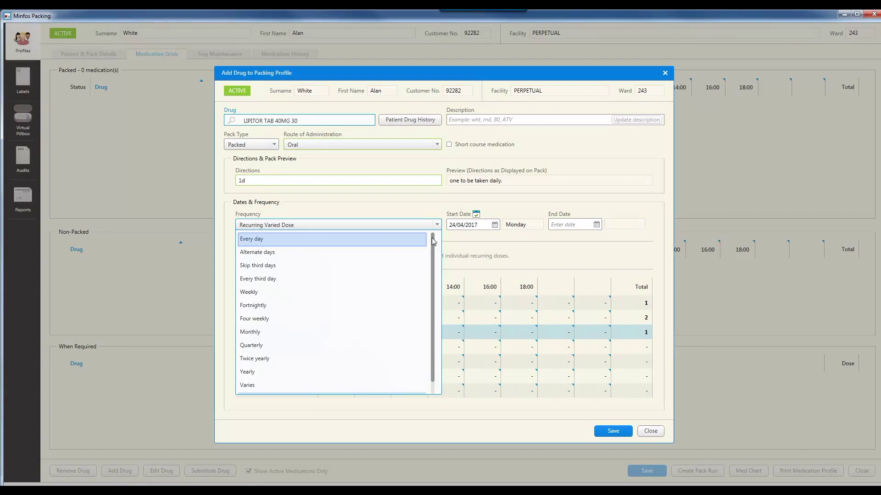
{"action": "left_click", "coordinate": [264, 239]}
{"action": "left_click", "coordinate": [735, 464]}
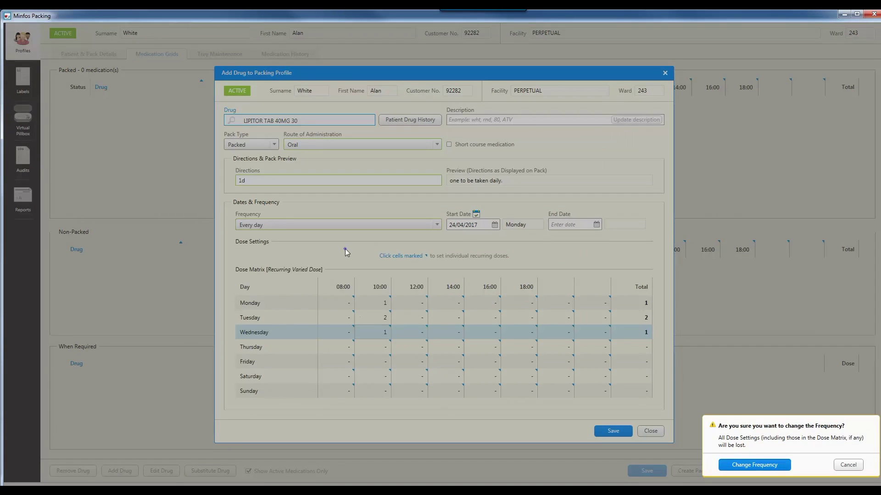